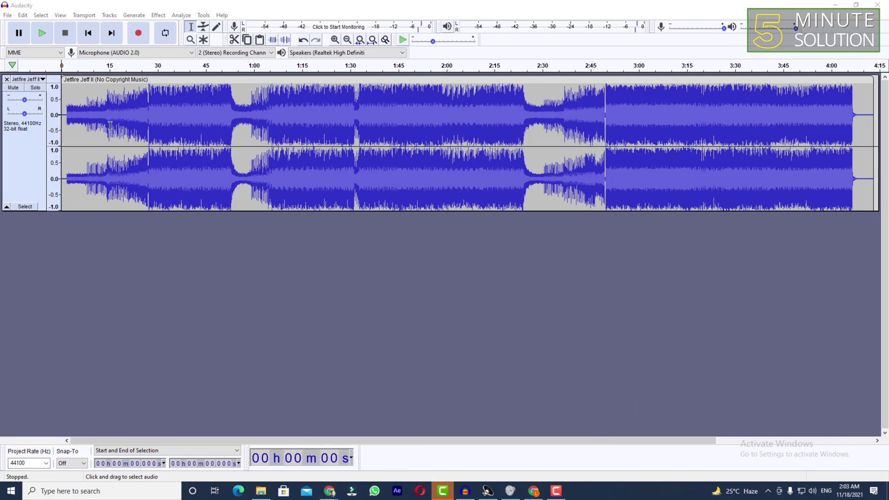
Start exporting the Jetfire Jeff II track as an MP3 file.
{"action": "left_click", "coordinate": [9, 15]}
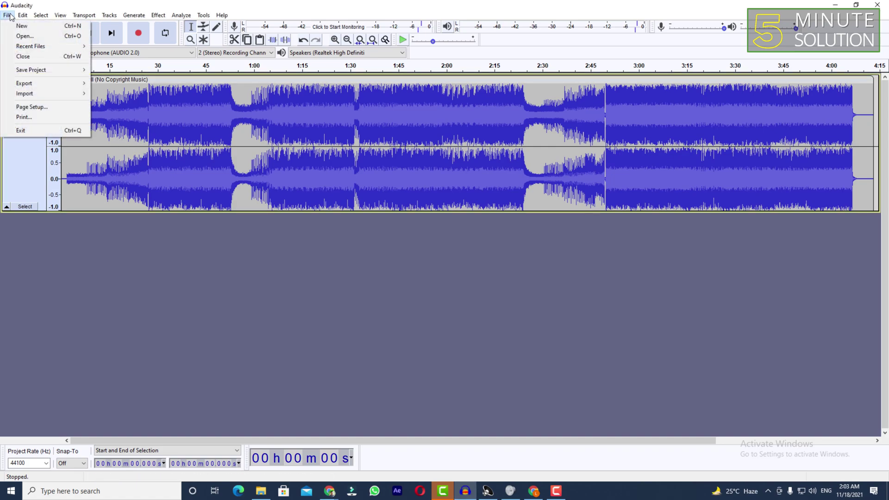
{"action": "left_click", "coordinate": [8, 15]}
{"action": "left_click", "coordinate": [8, 16]}
{"action": "mouse_move", "coordinate": [25, 83]}
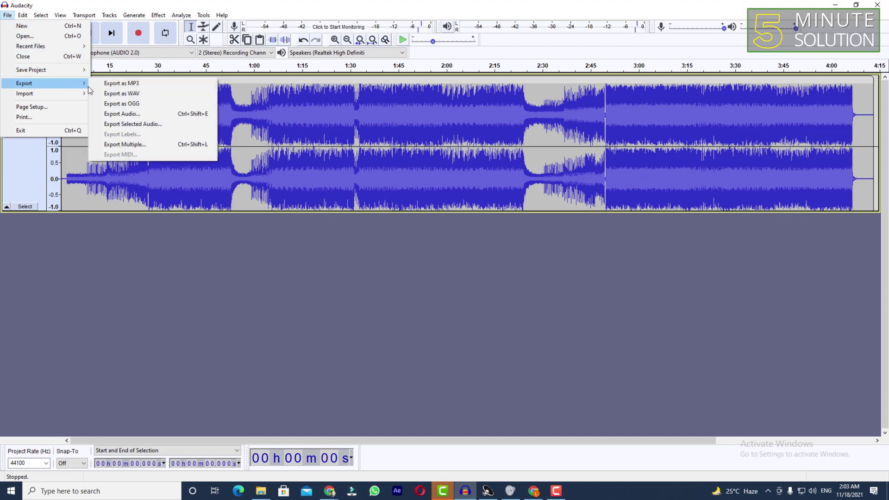
{"action": "left_click", "coordinate": [112, 85]}
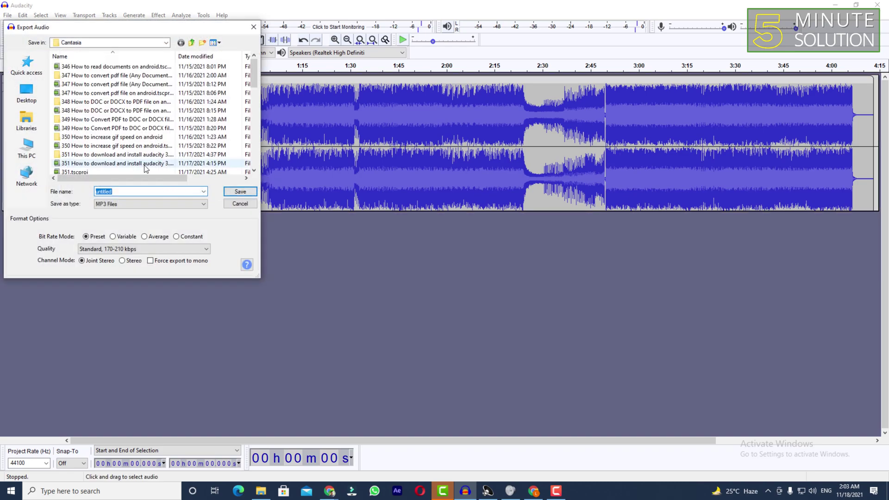
Name the export file "jetfire jeff" in the Camtasia folder and proceed to its metadata tags.
{"action": "scroll", "coordinate": [163, 154], "scroll_direction": "down", "scroll_amount": 10}
{"action": "scroll", "coordinate": [164, 154], "scroll_direction": "down", "scroll_amount": 1}
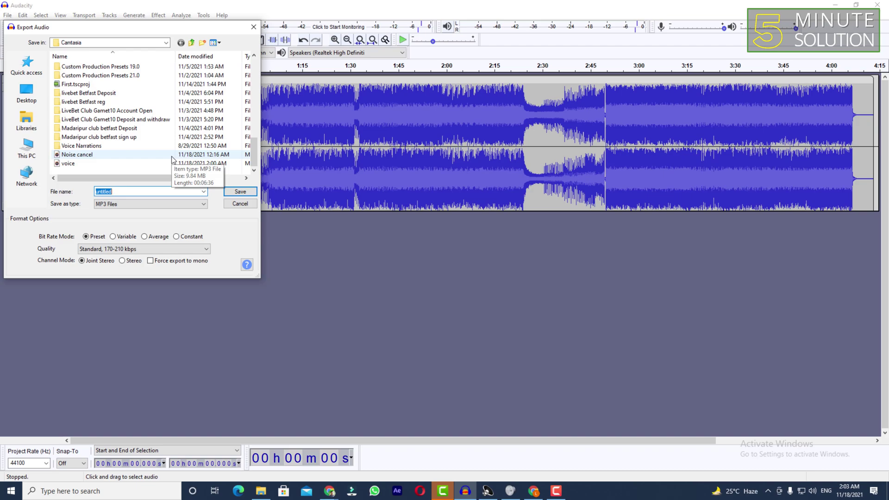
{"action": "left_click_drag", "start_coordinate": [193, 31], "coordinate": [514, 91]}
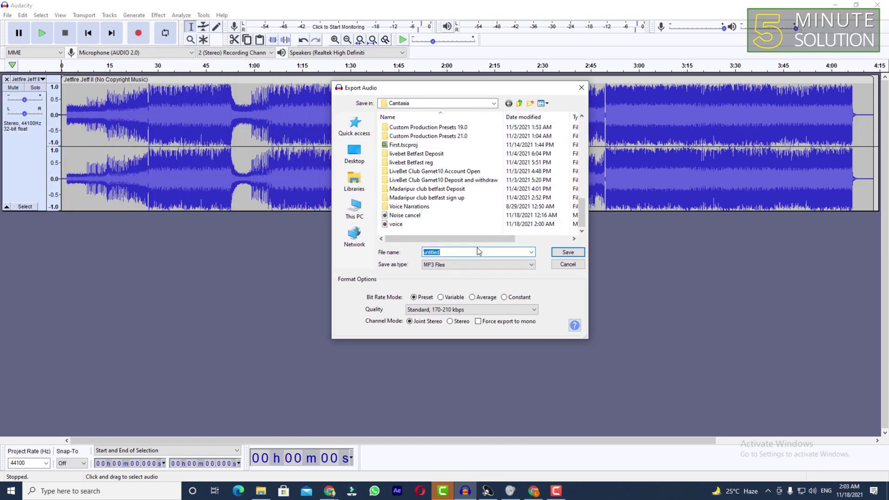
{"action": "key", "text": "BackSpace"}
{"action": "type", "text": "jetfire jeff"}
{"action": "left_click", "coordinate": [566, 252]}
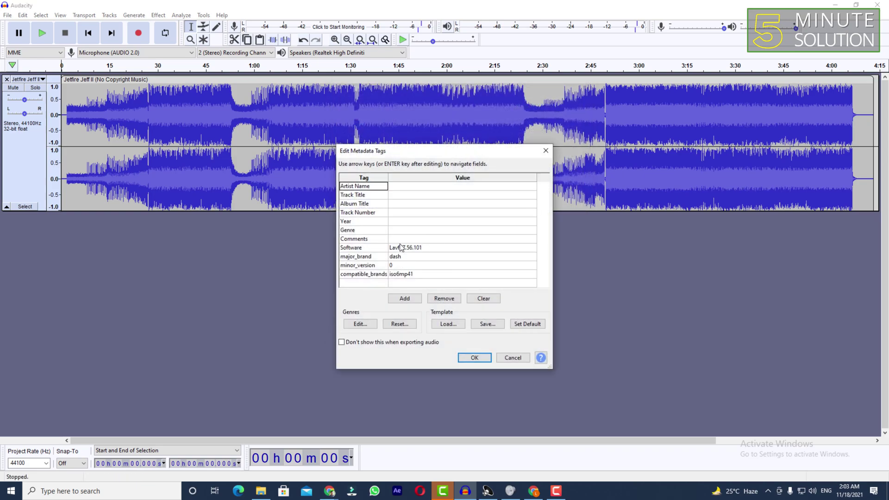
{"action": "left_click", "coordinate": [416, 186]}
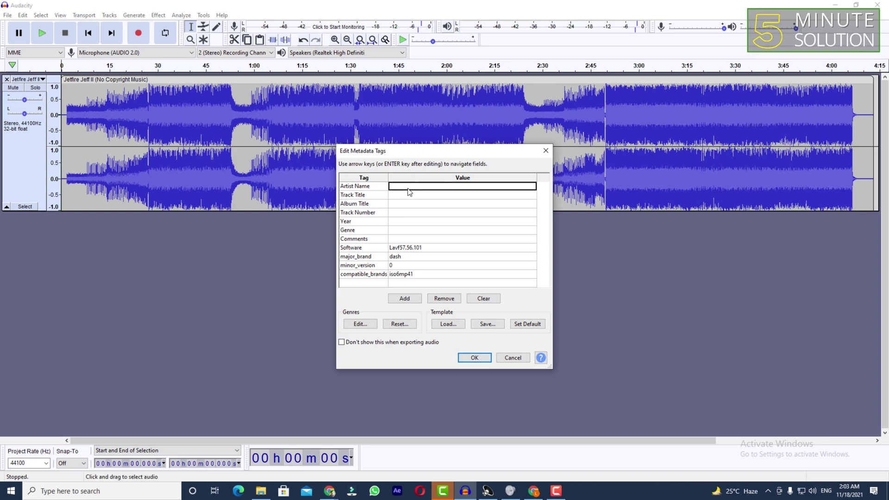
{"action": "left_click", "coordinate": [407, 194]}
{"action": "left_click", "coordinate": [407, 195]}
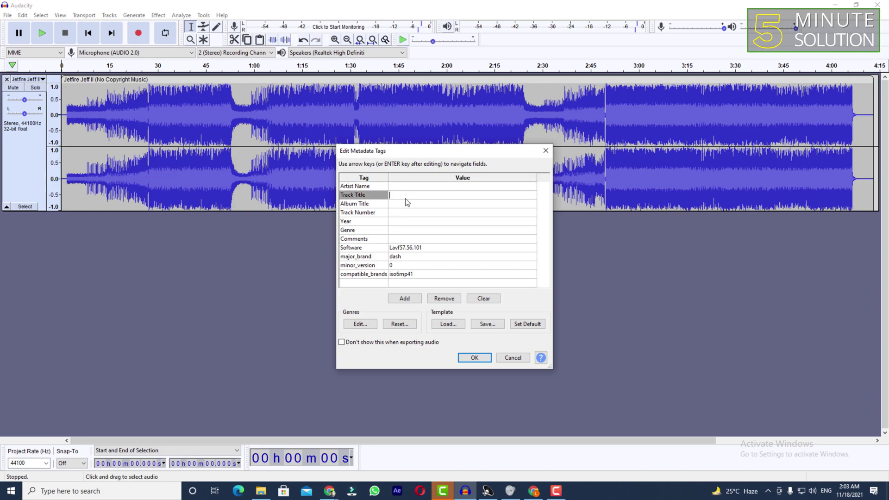
{"action": "left_click", "coordinate": [408, 202]}
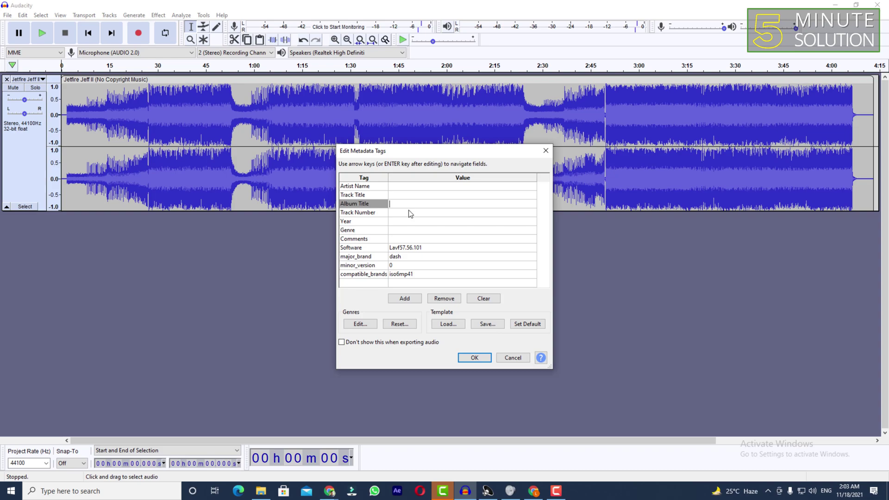
{"action": "left_click", "coordinate": [409, 213]}
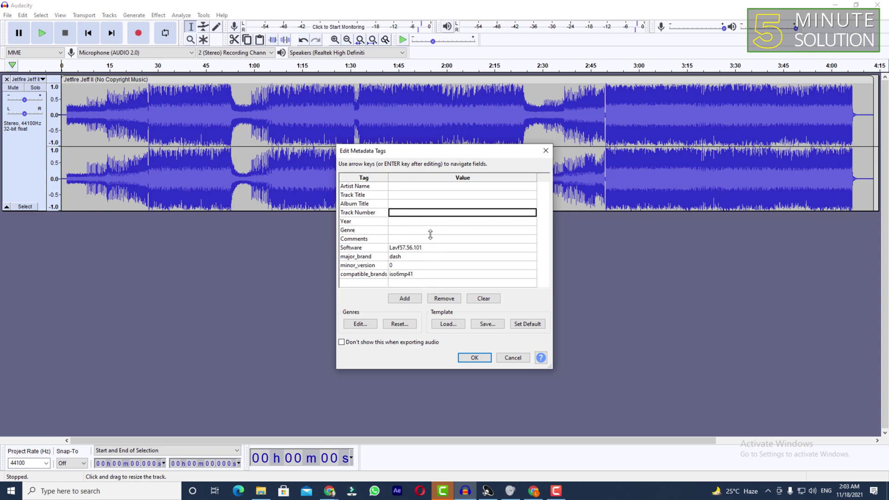
Enter NCS as the artist name and JETFIRE as the track title in the metadata.
{"action": "left_click", "coordinate": [431, 187]}
{"action": "left_click", "coordinate": [432, 187]}
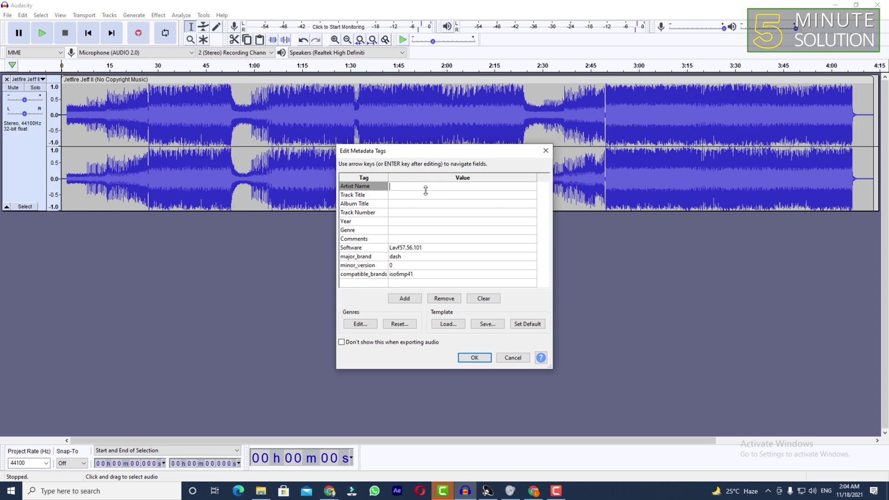
{"action": "type", "text": "NCS"}
{"action": "left_click", "coordinate": [396, 196]}
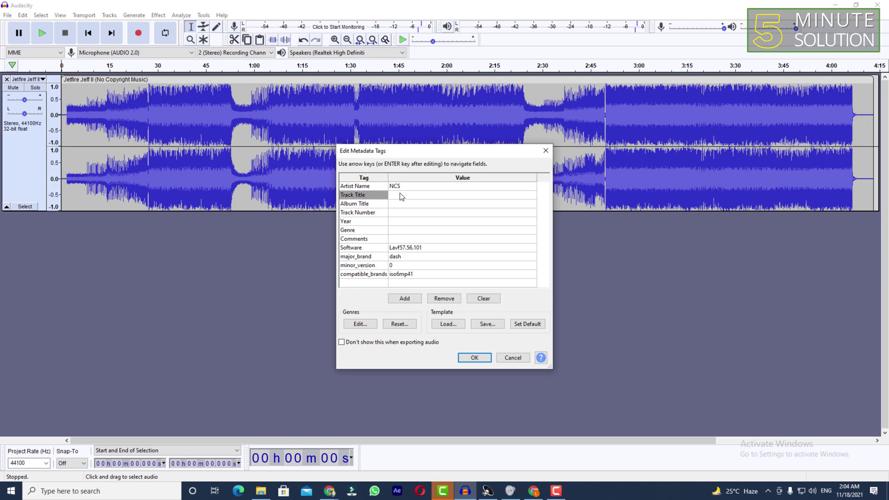
{"action": "type", "text": "How to record audio without background noise in mobile"}
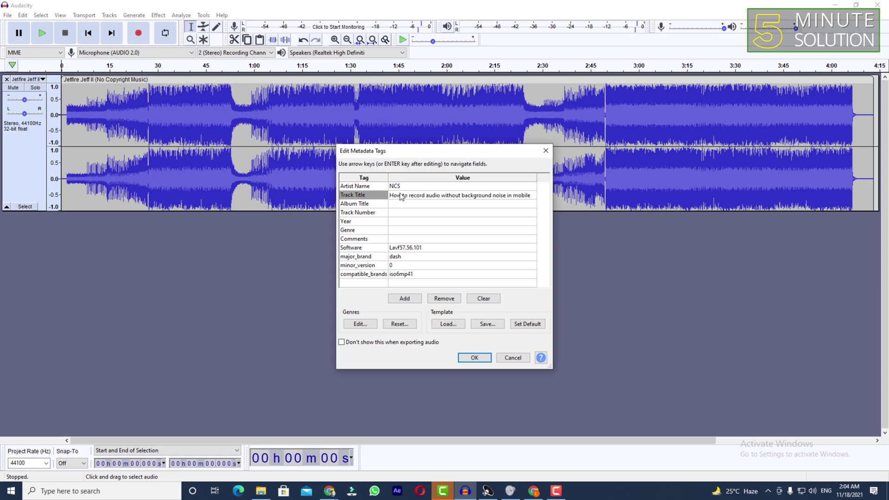
{"action": "key", "text": "ctrl+a"}
{"action": "key", "text": "BackSpace"}
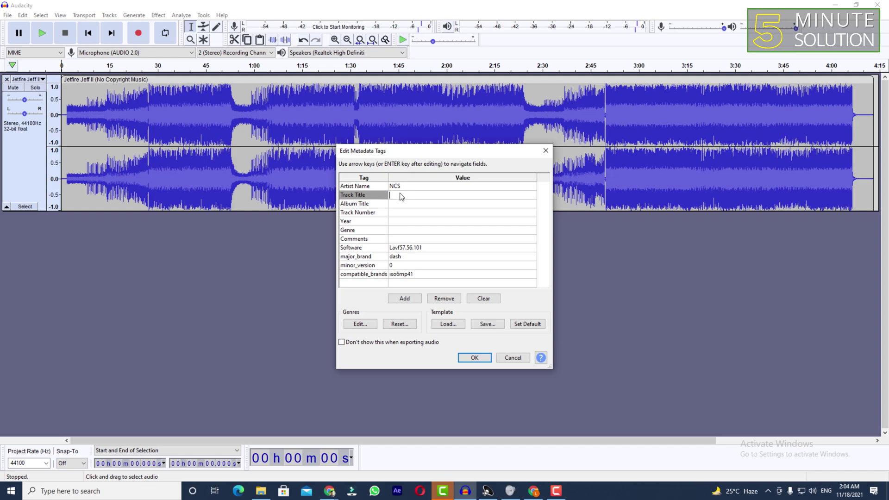
{"action": "type", "text": "JETFIRE"}
{"action": "key", "text": "Return"}
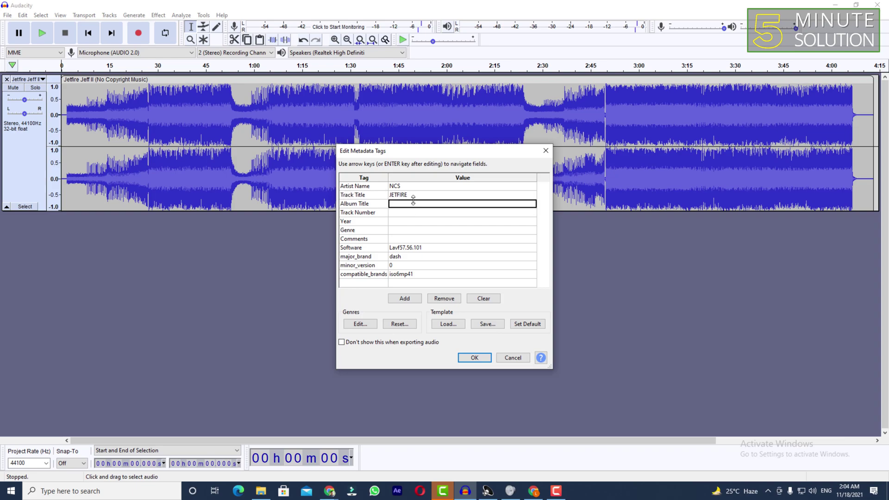
Set the album title to JETFIRE and the track number to 12.
{"action": "left_click", "coordinate": [414, 204]}
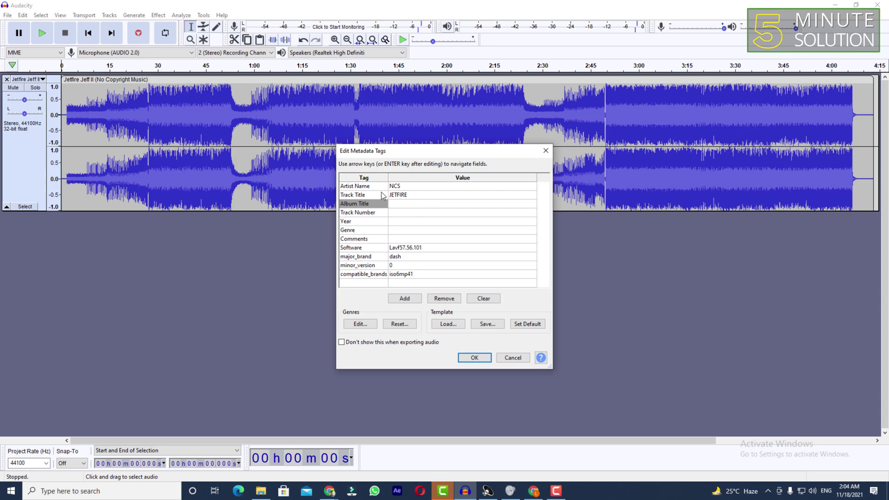
{"action": "type", "text": "JETFIRE"}
{"action": "left_click", "coordinate": [402, 214]}
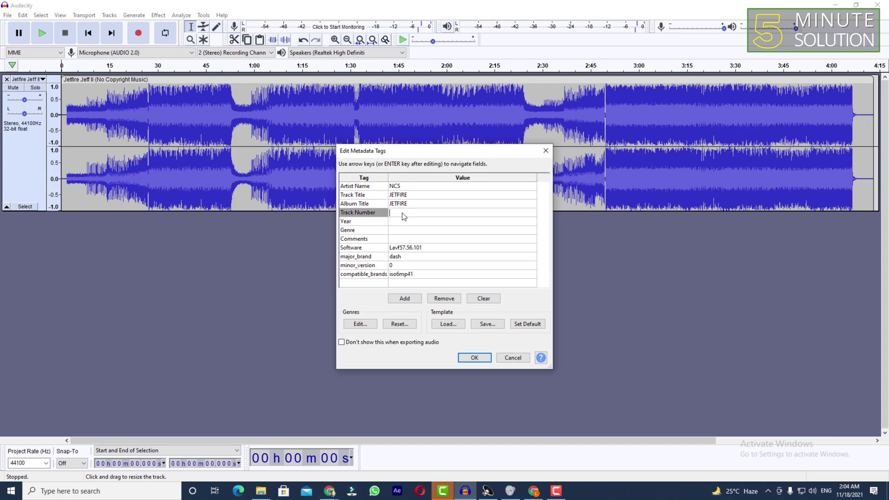
{"action": "type", "text": "12"}
Set the metadata year to 2021 and the genre to funky.
{"action": "left_click", "coordinate": [403, 222]}
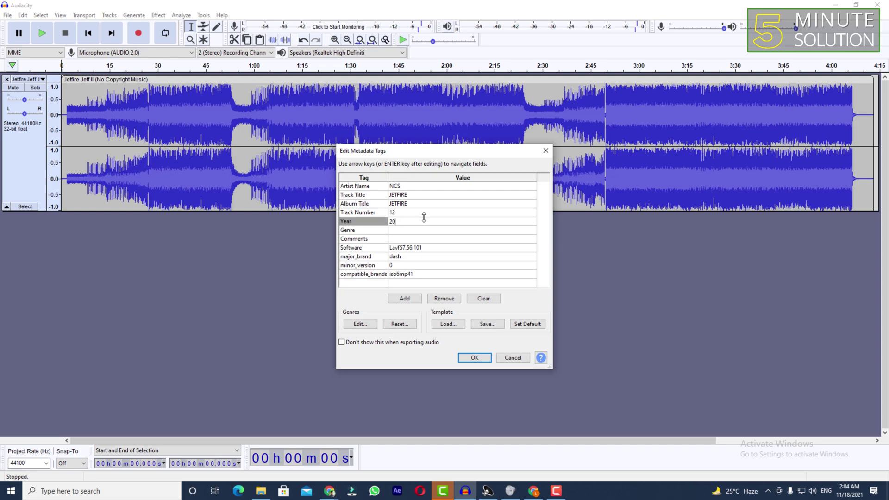
{"action": "left_click", "coordinate": [402, 235]}
{"action": "left_click", "coordinate": [402, 234]}
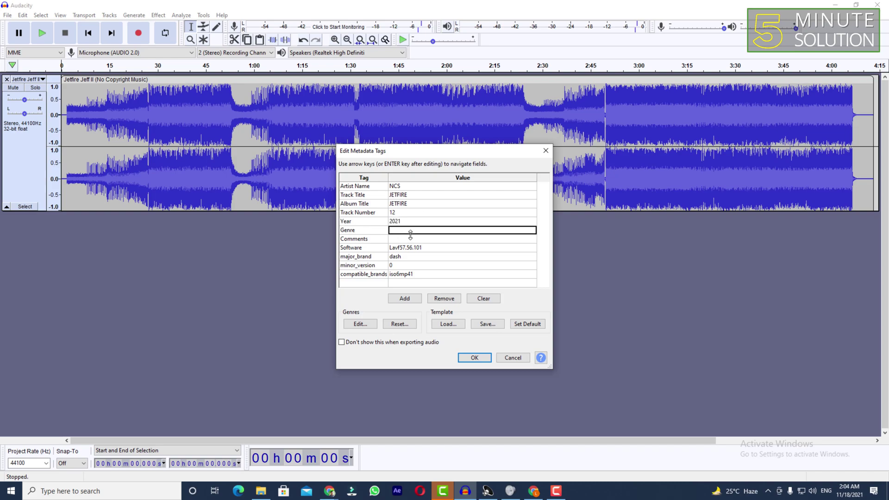
{"action": "left_click", "coordinate": [413, 236]}
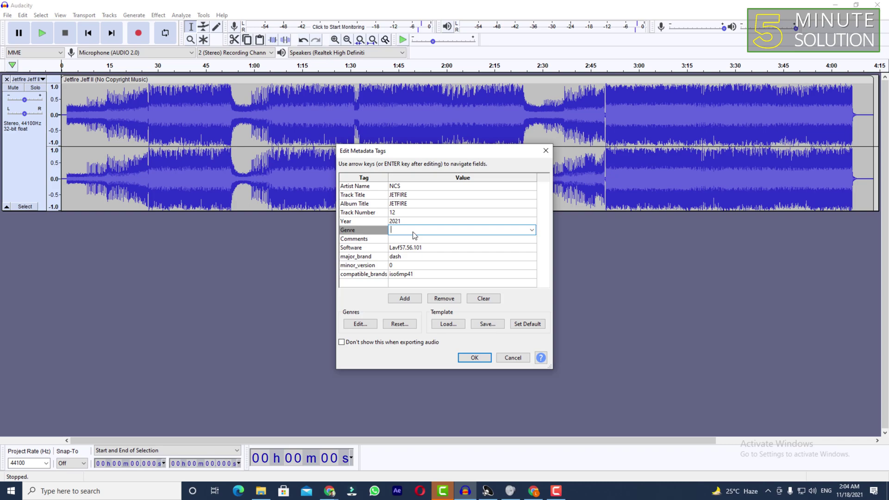
{"action": "type", "text": "funky"}
{"action": "left_click", "coordinate": [405, 240]}
{"action": "left_click", "coordinate": [406, 239]}
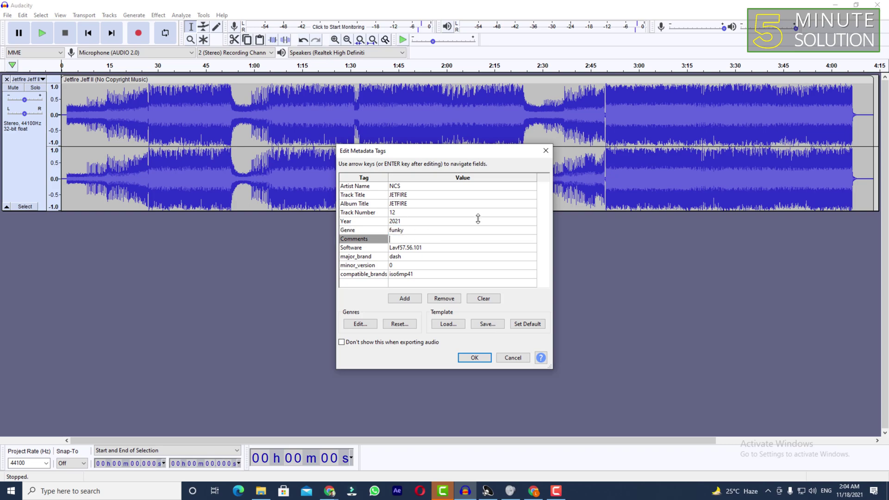
{"action": "left_click", "coordinate": [423, 250]}
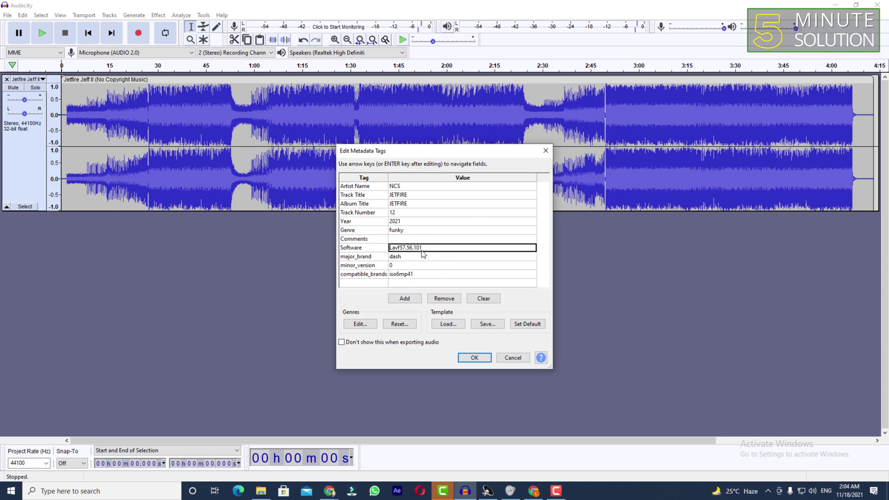
{"action": "left_click", "coordinate": [438, 251]}
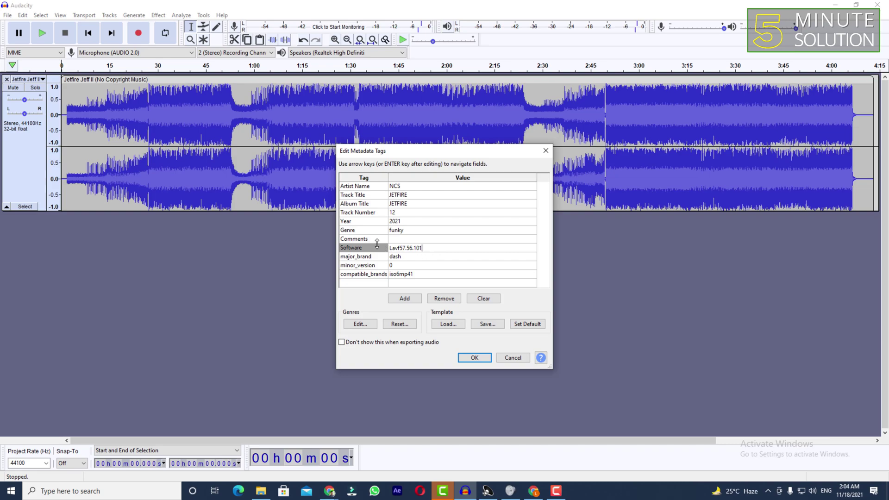
{"action": "left_click", "coordinate": [403, 260]}
{"action": "left_click", "coordinate": [404, 260]}
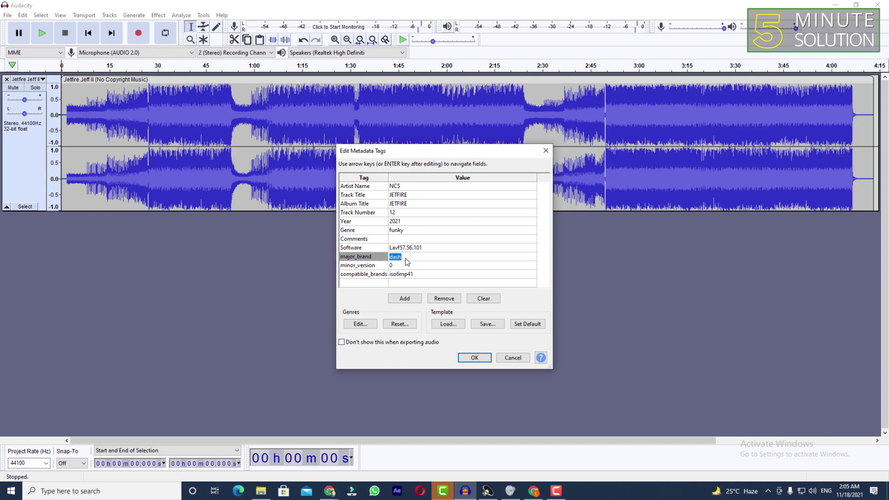
{"action": "left_click", "coordinate": [404, 265]}
{"action": "left_click", "coordinate": [404, 265]}
{"action": "left_click", "coordinate": [412, 277]}
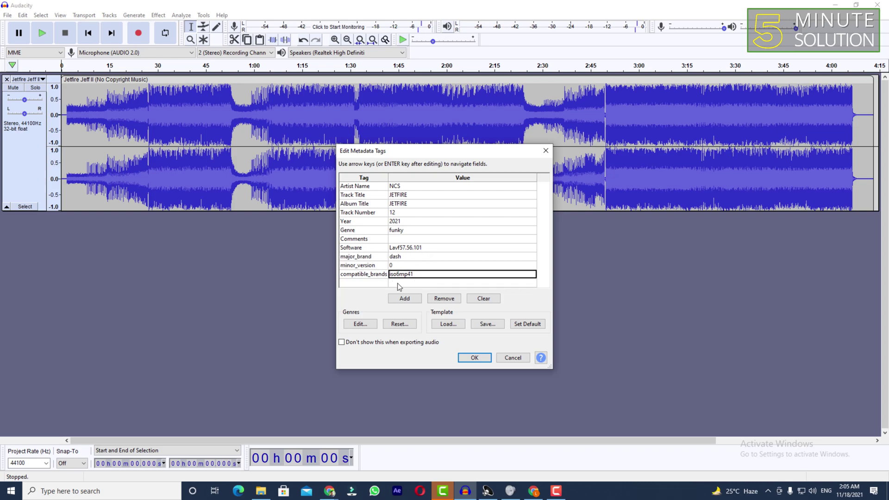
Create a custom metadata tag named "release date" with the value 2/2/21 in the empty row.
{"action": "left_click", "coordinate": [379, 284]}
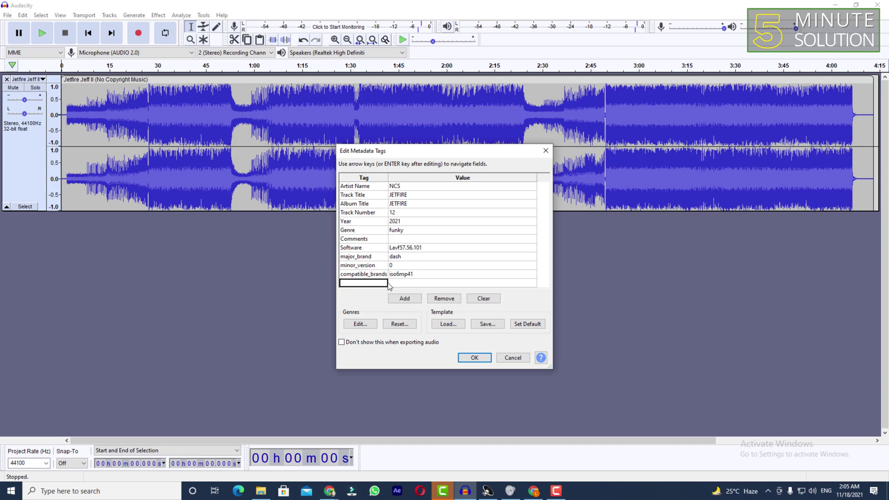
{"action": "left_click", "coordinate": [362, 285]}
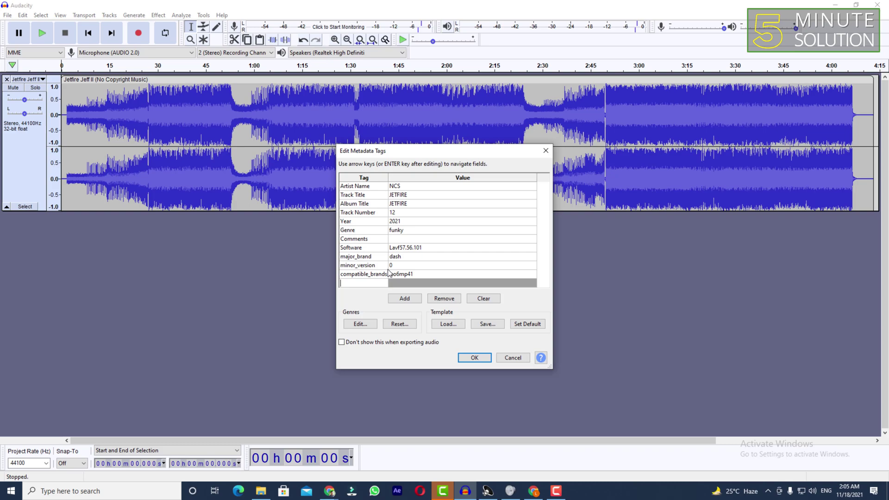
{"action": "type", "text": "T"}
{"action": "type", "text": "re"}
{"action": "key", "text": "BackSpace"}
{"action": "type", "text": "lease date"}
{"action": "left_click", "coordinate": [388, 280]}
{"action": "key", "text": "Return"}
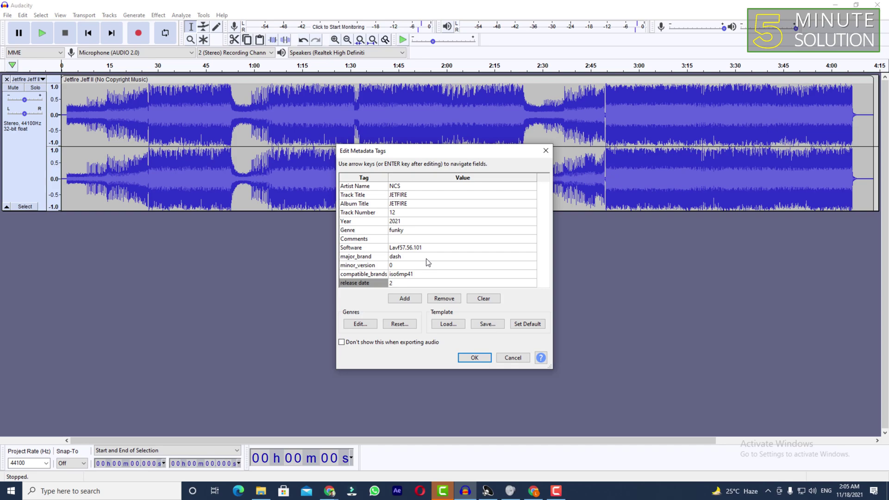
{"action": "type", "text": "/2/21"}
Add another blank tag row below the release date tag.
{"action": "left_click", "coordinate": [414, 298]}
{"action": "left_click", "coordinate": [360, 277]}
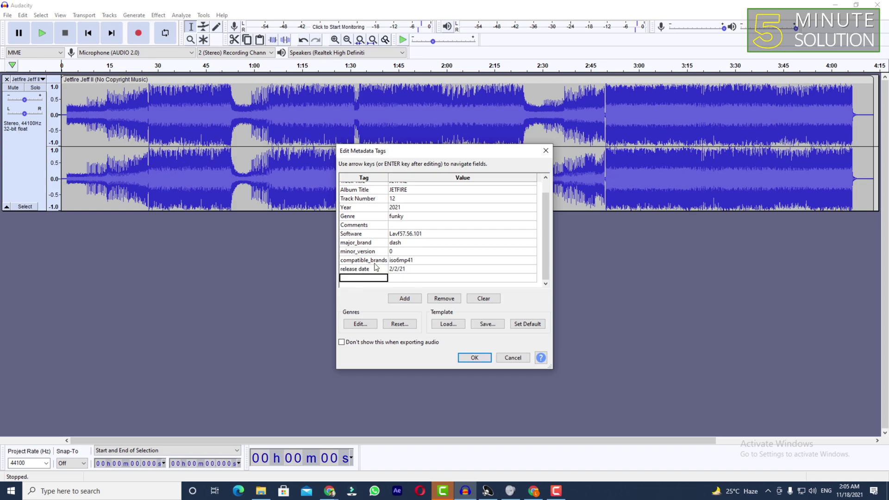
{"action": "left_click", "coordinate": [479, 278]}
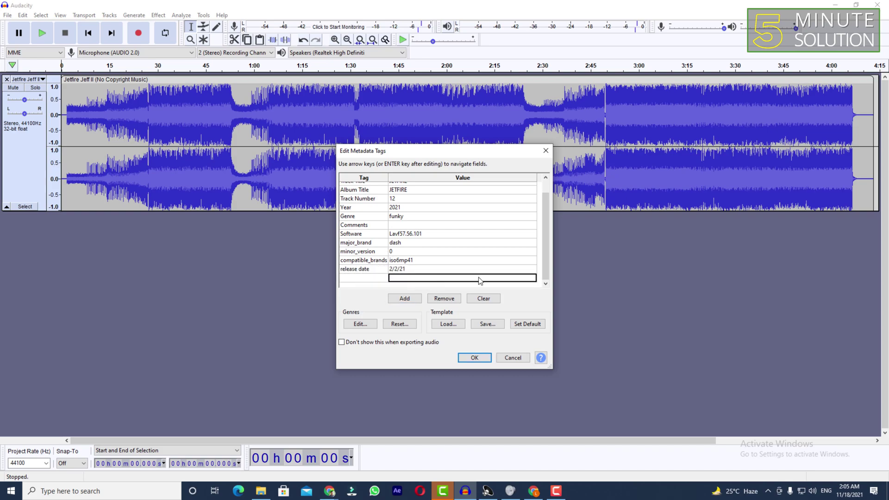
{"action": "left_click", "coordinate": [380, 278]}
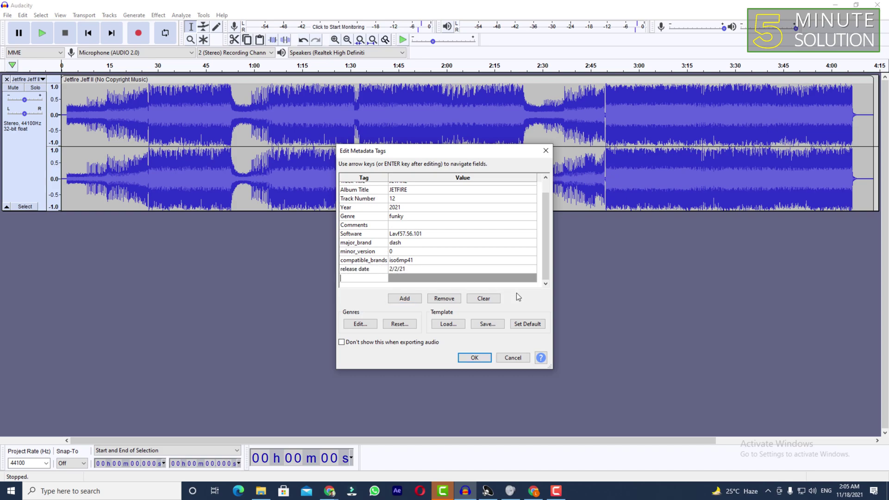
{"action": "left_click", "coordinate": [412, 271]}
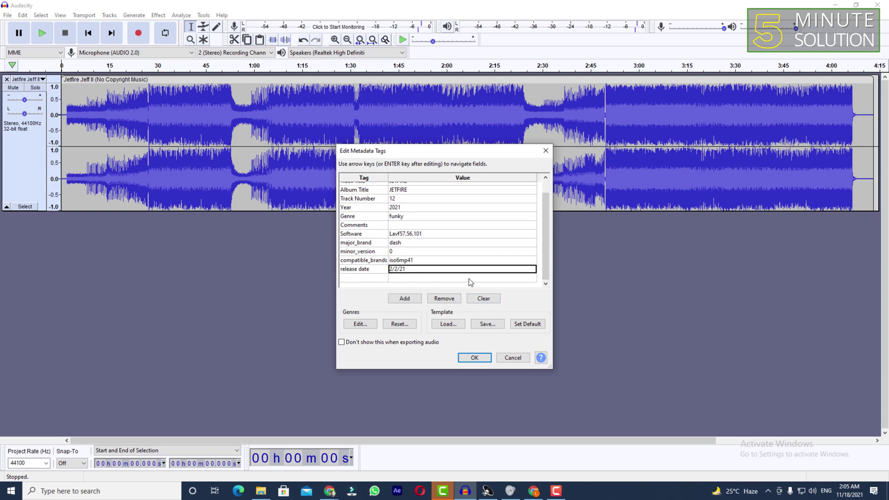
Clear all the metadata tags and enter "test" as both the artist name and the track title.
{"action": "left_click", "coordinate": [483, 298]}
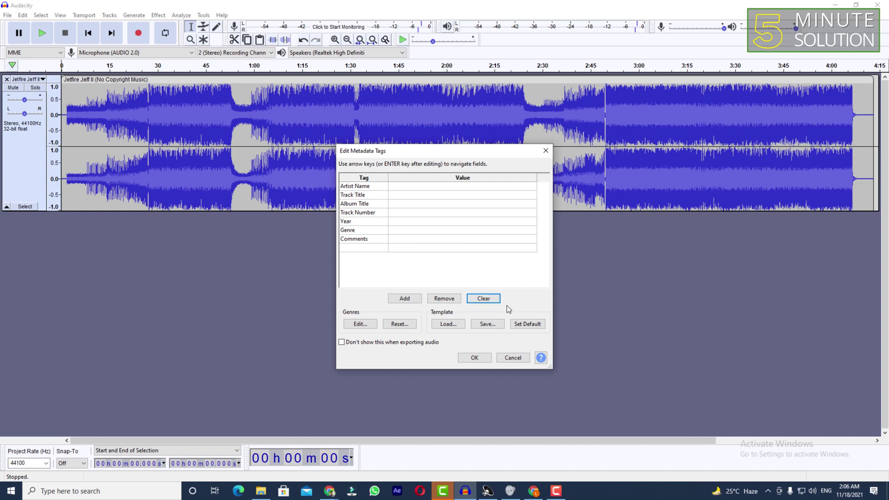
{"action": "left_click", "coordinate": [415, 190]}
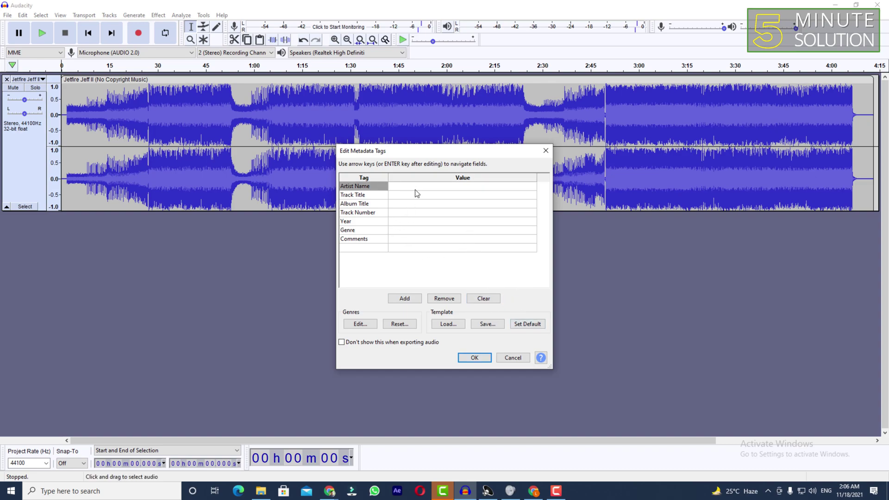
{"action": "type", "text": "t3es="}
{"action": "key", "text": "BackSpace"}
{"action": "key", "text": "BackSpace"}
{"action": "key", "text": "BackSpace"}
{"action": "key", "text": "BackSpace"}
{"action": "type", "text": "es"}
{"action": "left_click", "coordinate": [399, 195]}
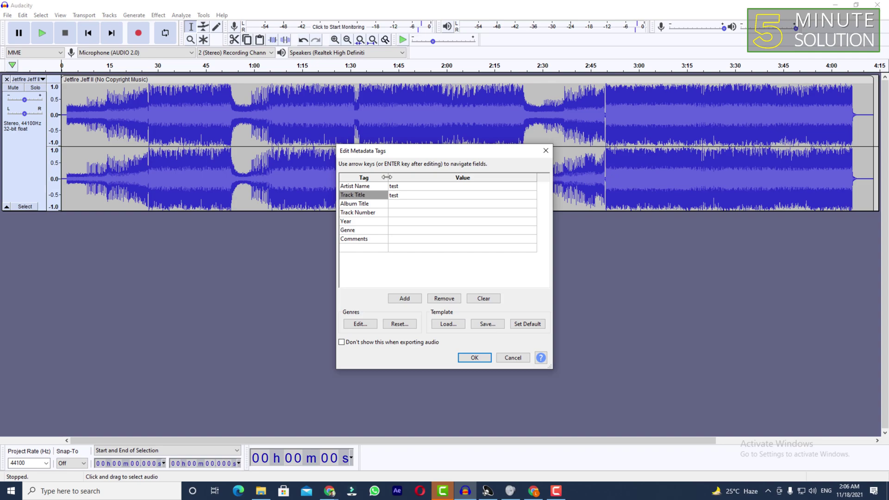
Save the current metadata tags as an XML template named Tags in the audacity folder.
{"action": "left_click", "coordinate": [439, 221]}
{"action": "left_click", "coordinate": [403, 195]}
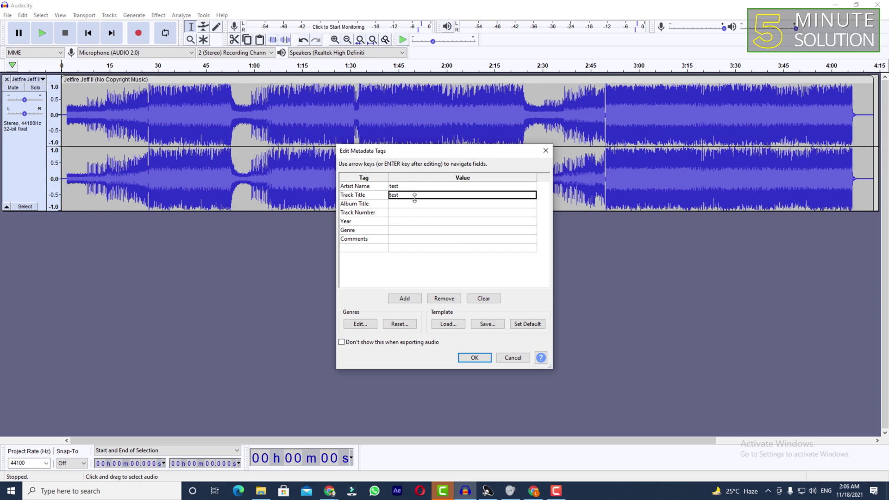
{"action": "left_click", "coordinate": [418, 213]}
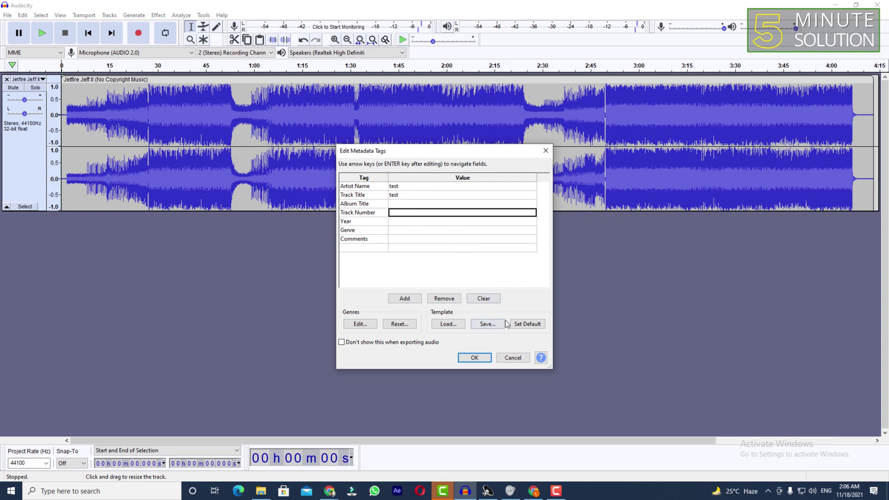
{"action": "left_click", "coordinate": [480, 326]}
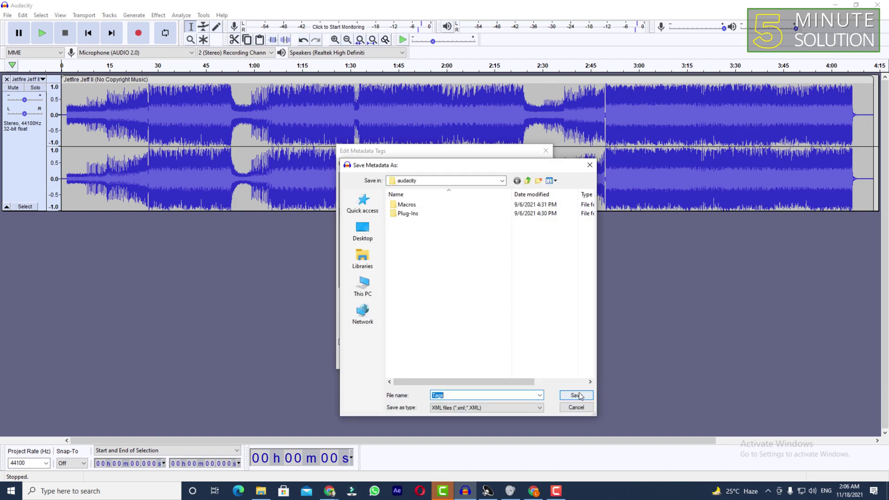
{"action": "left_click", "coordinate": [577, 396]}
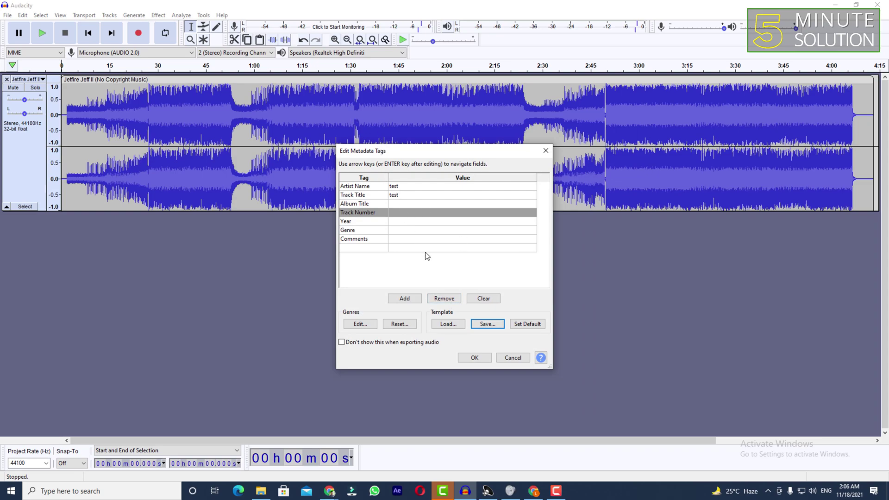
Load the saved Tags XML template into the metadata table, and repeat the loading once more.
{"action": "left_click", "coordinate": [448, 323]}
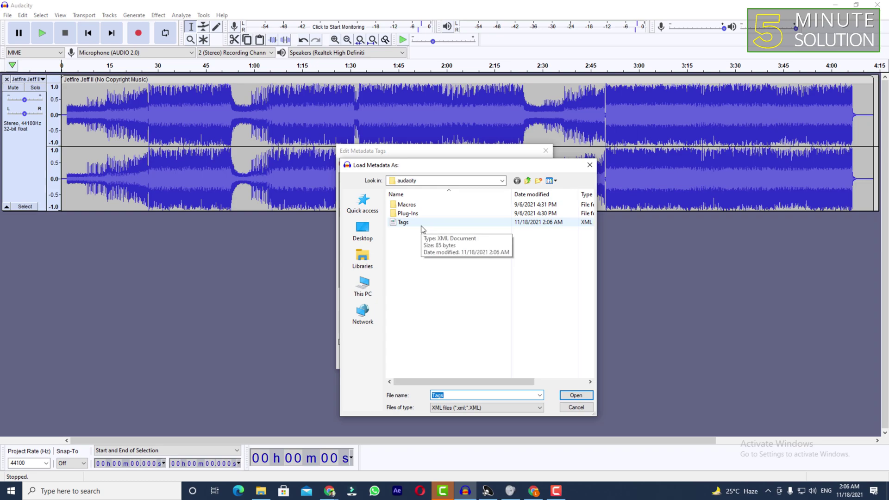
{"action": "double_click", "coordinate": [421, 226]}
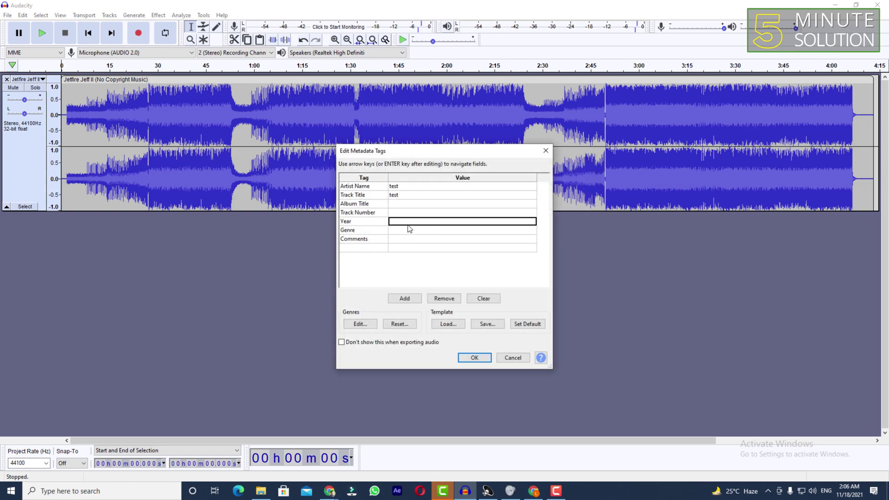
{"action": "left_click", "coordinate": [408, 220]}
{"action": "left_click", "coordinate": [408, 204]}
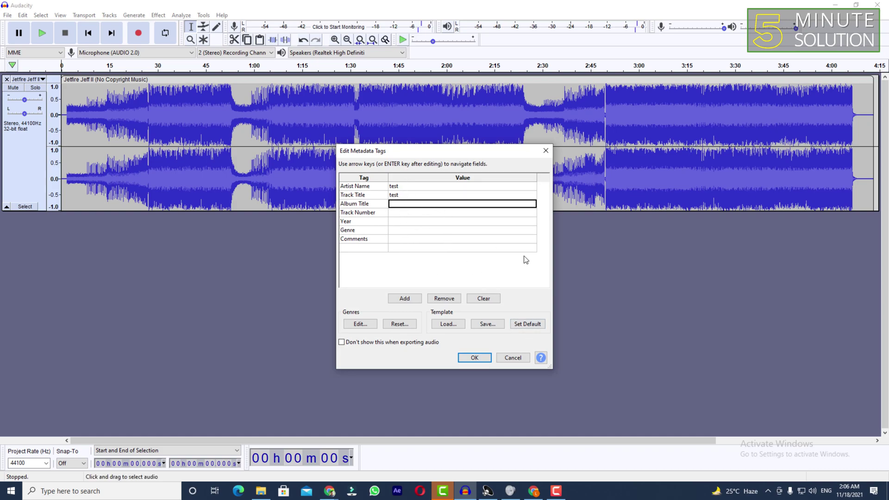
{"action": "left_click", "coordinate": [442, 324]}
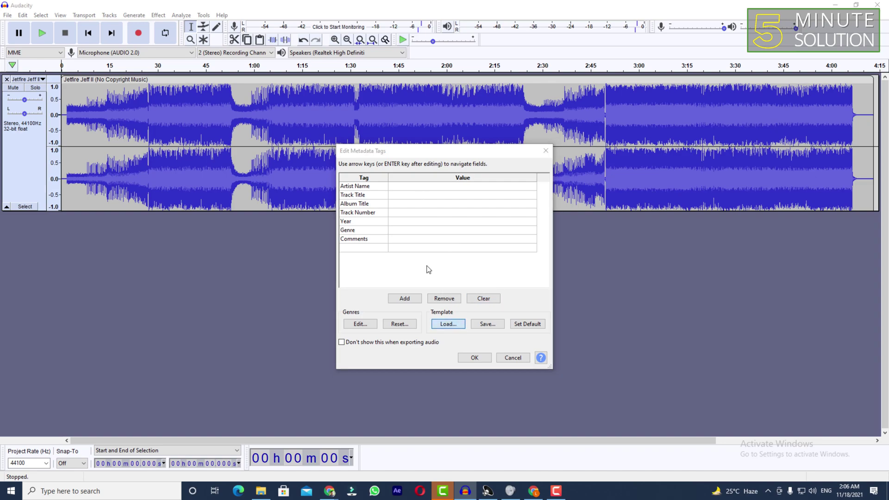
{"action": "double_click", "coordinate": [414, 221]}
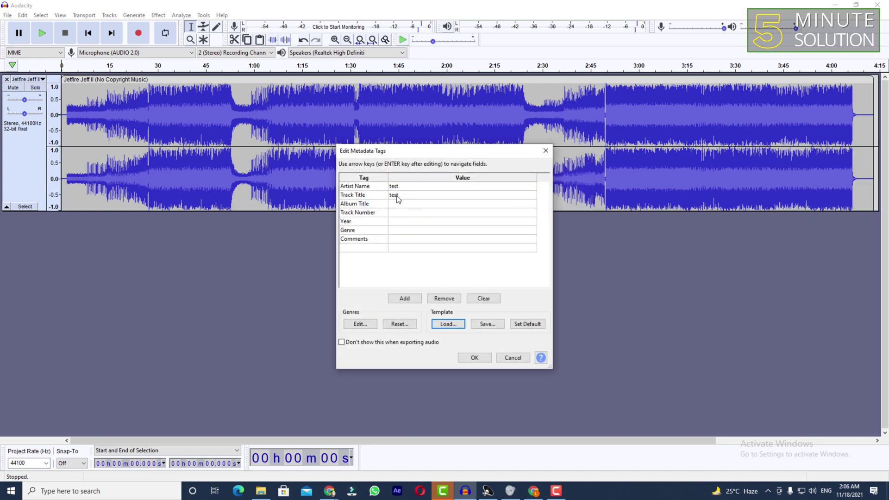
{"action": "left_click", "coordinate": [404, 194]}
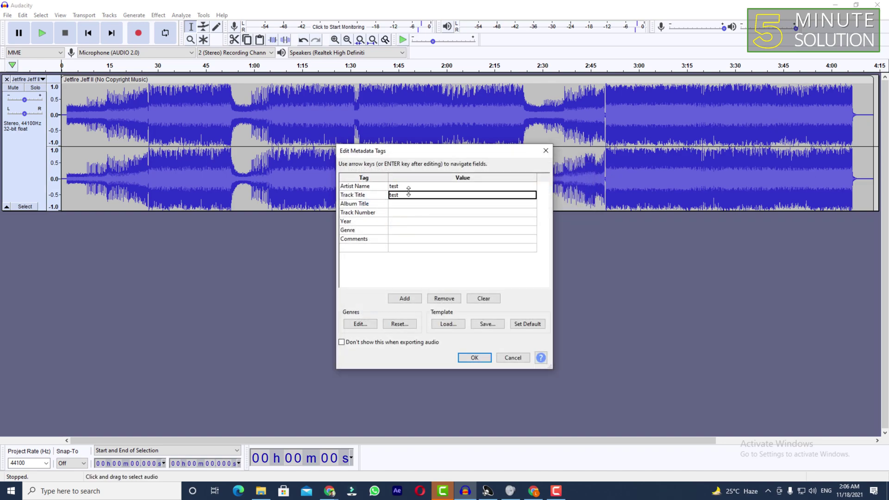
{"action": "left_click", "coordinate": [408, 186]}
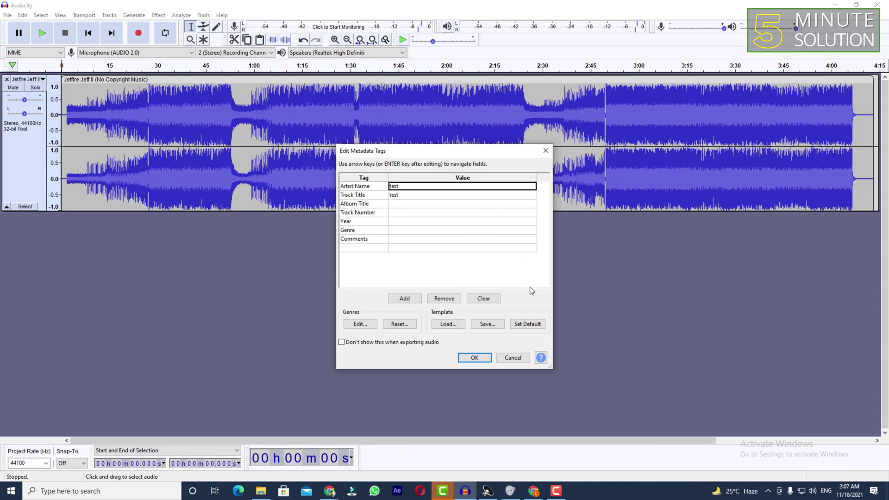
Set the current metadata tags as the default template and accept them to start the audio export.
{"action": "left_click", "coordinate": [523, 324]}
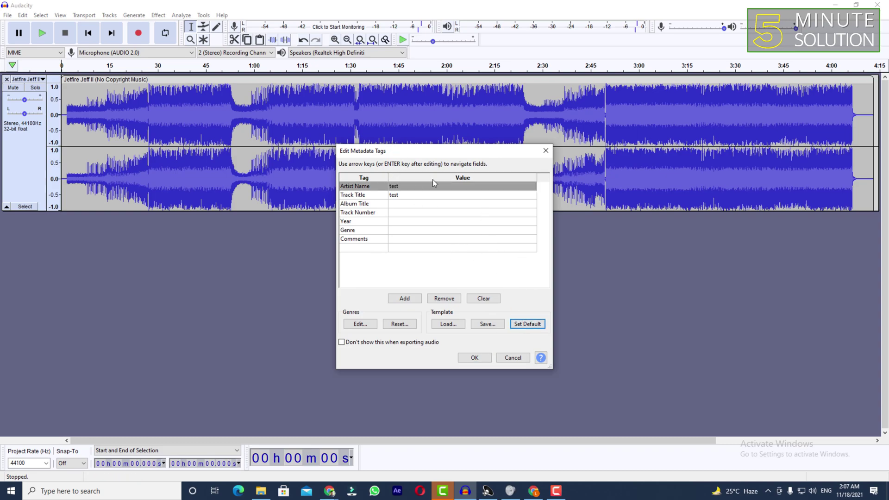
{"action": "left_click", "coordinate": [453, 195]}
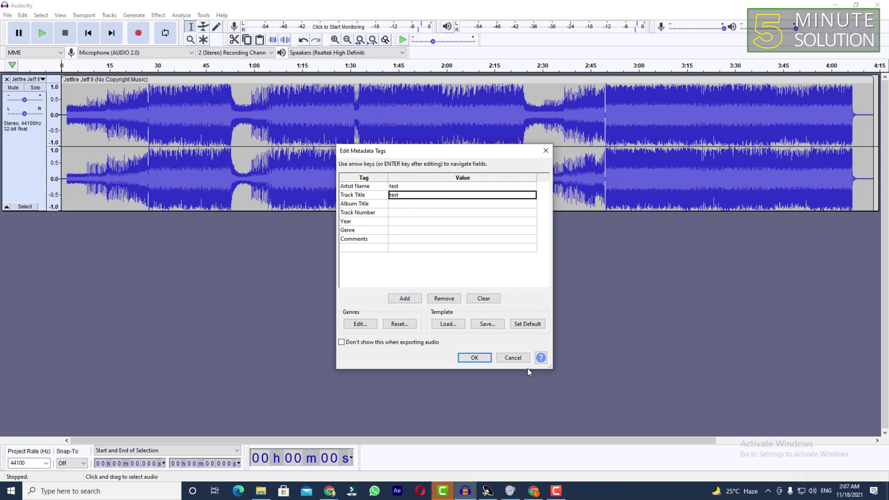
{"action": "left_click", "coordinate": [477, 357]}
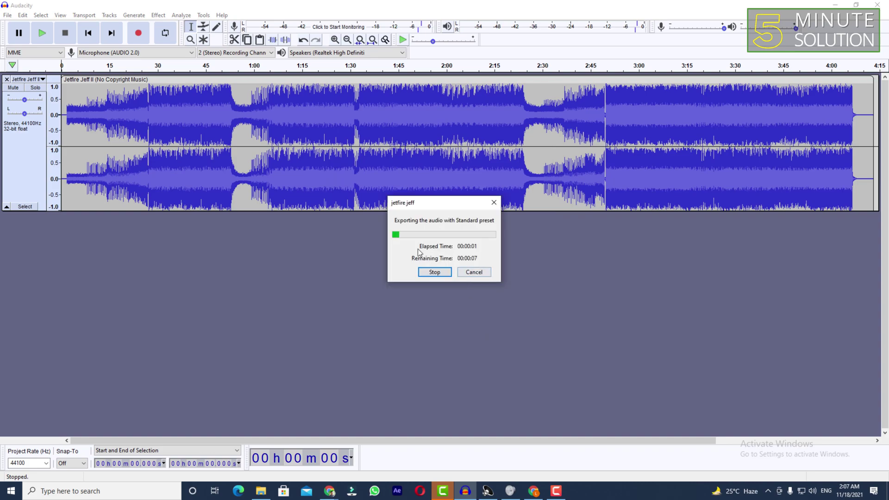